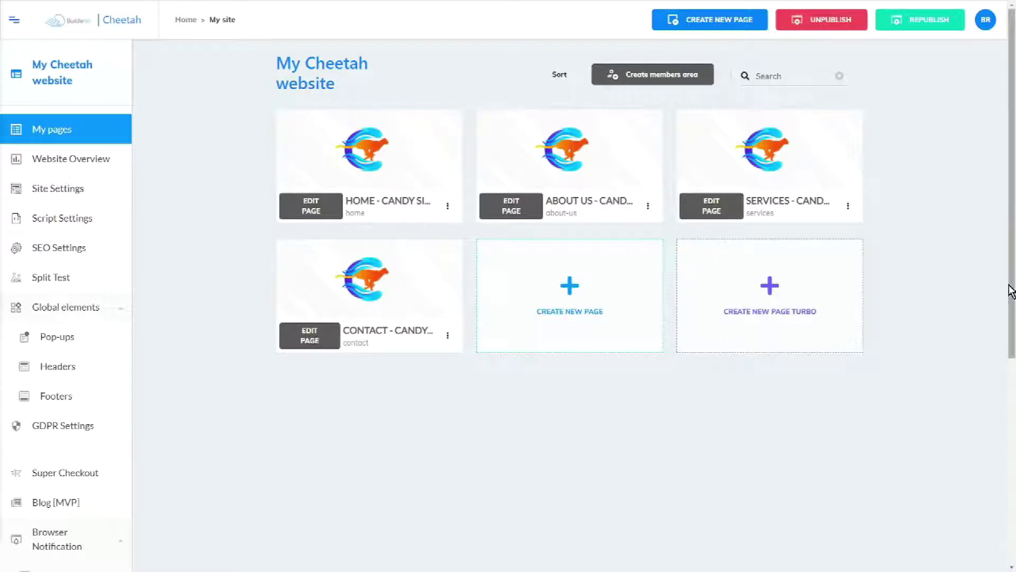
# Open Create New Page, dismiss the modal, and bring up the full Add New Page screen
pyautogui.click(702, 26)
pyautogui.click(744, 76)
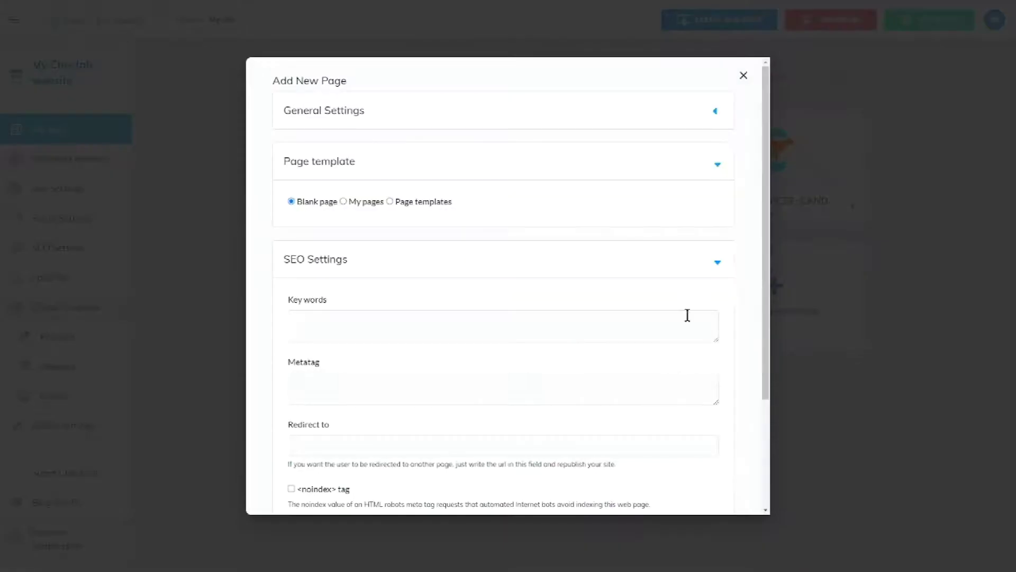
pyautogui.click(743, 74)
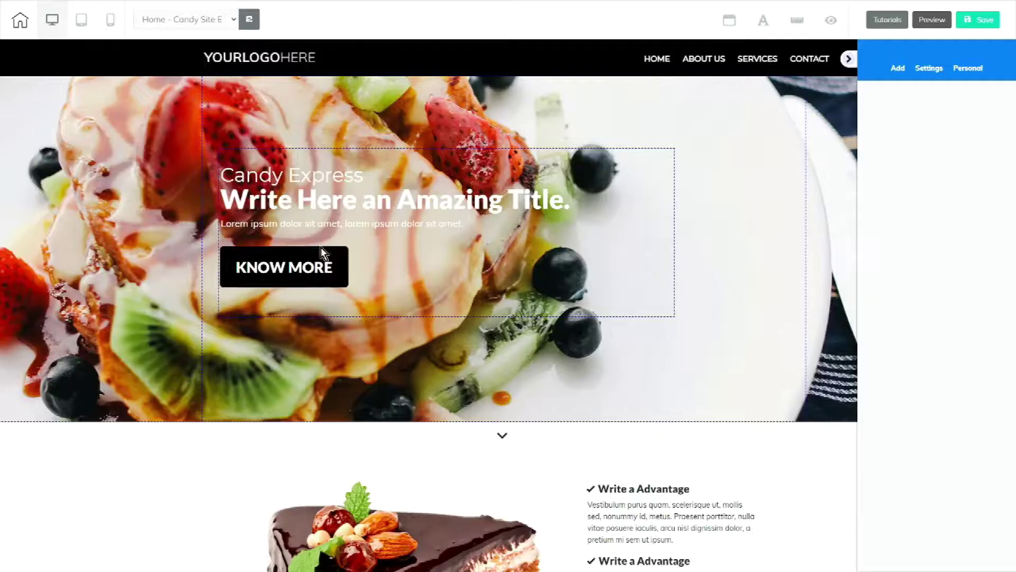
pyautogui.click(248, 21)
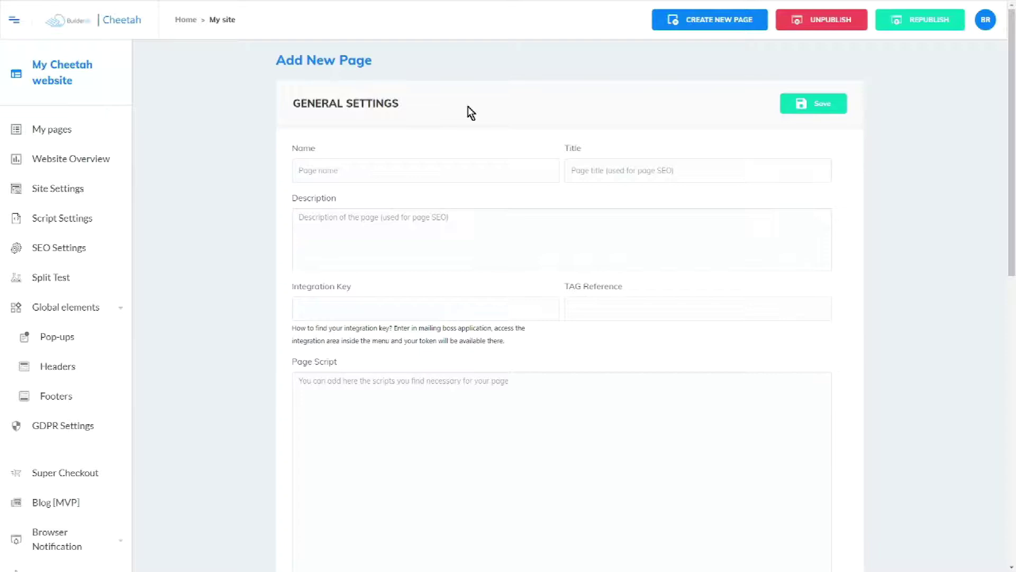
# Name the page 'Adding a page' and paste that name into Title and Description
pyautogui.click(334, 168)
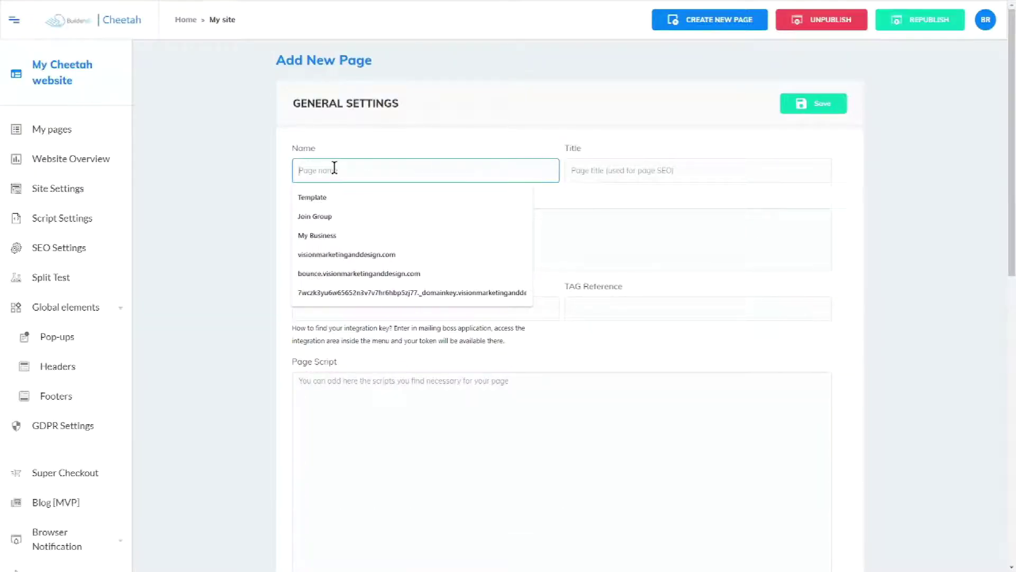
pyautogui.write('Adding a page')
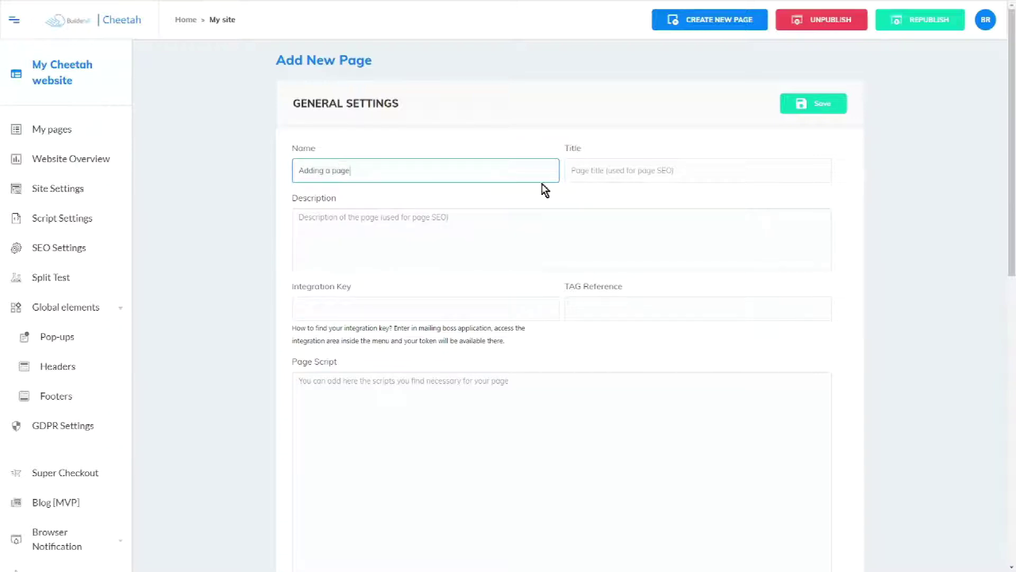
pyautogui.moveTo(362, 173); pyautogui.dragTo(298, 171)
pyautogui.rightClick(302, 175)
pyautogui.click(327, 213)
pyautogui.click(581, 169)
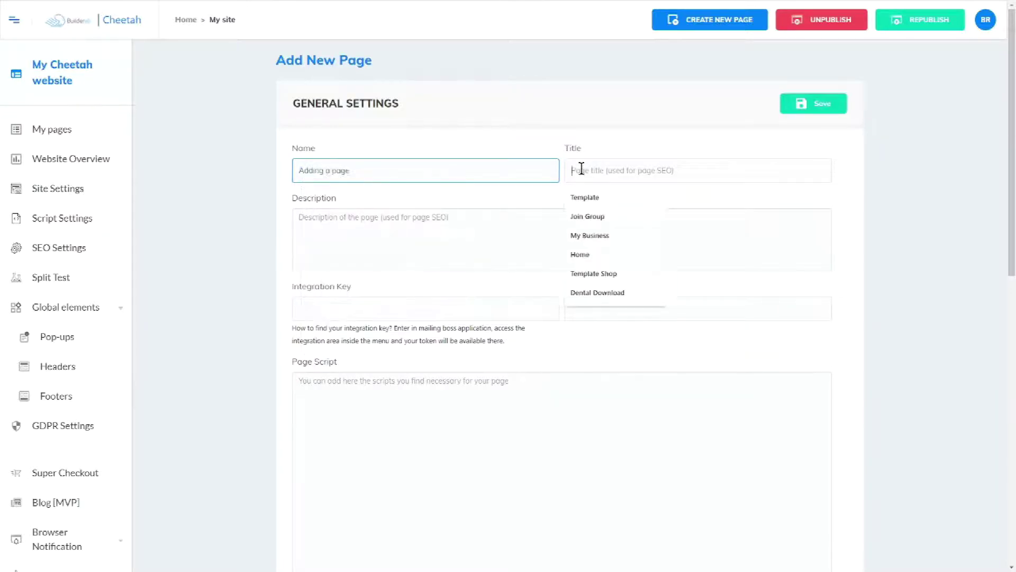
pyautogui.hotkey('ctrl', 'v')
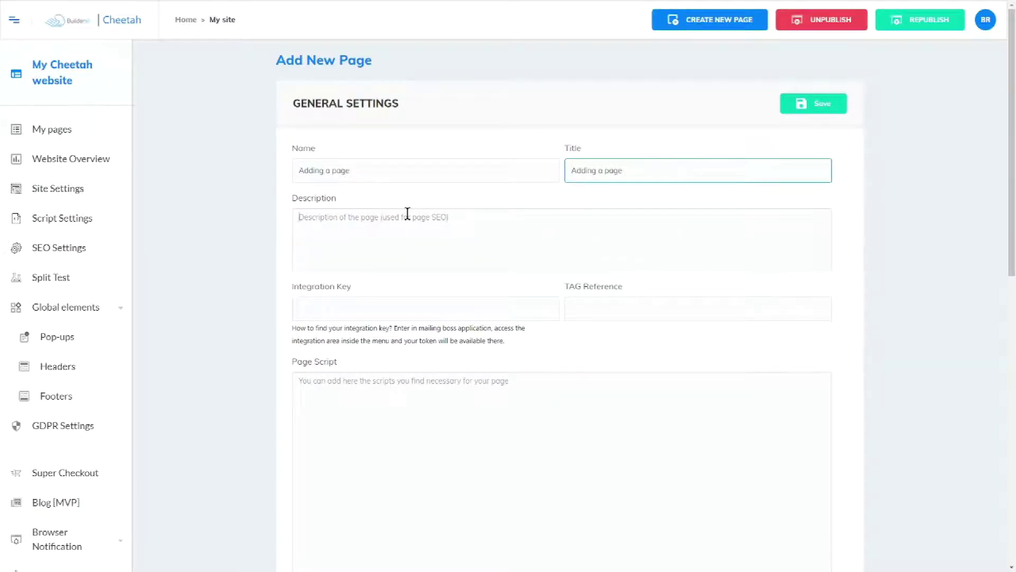
pyautogui.click(406, 214)
pyautogui.hotkey('ctrl', 'v')
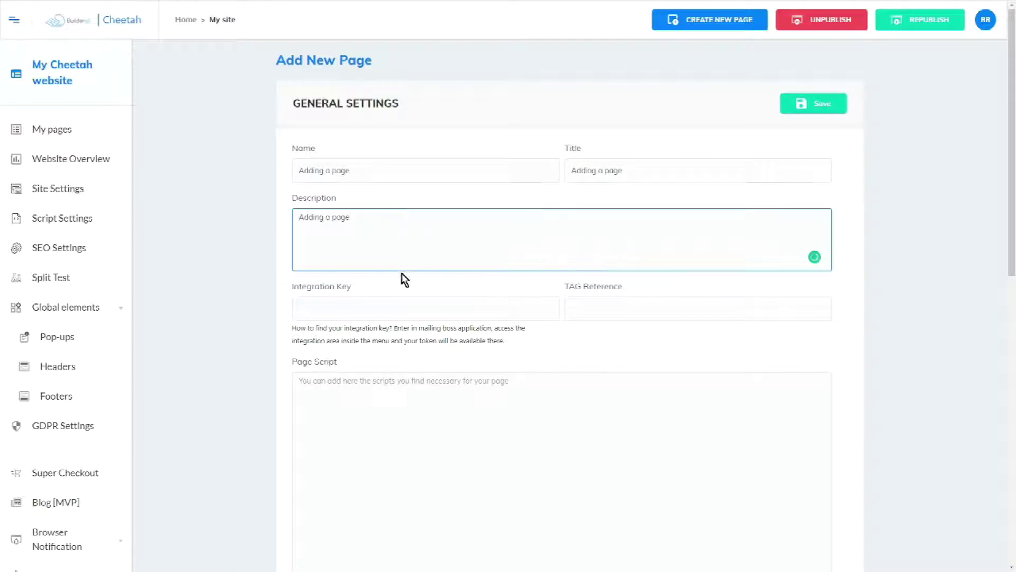
pyautogui.scroll(-1, 472, 281)
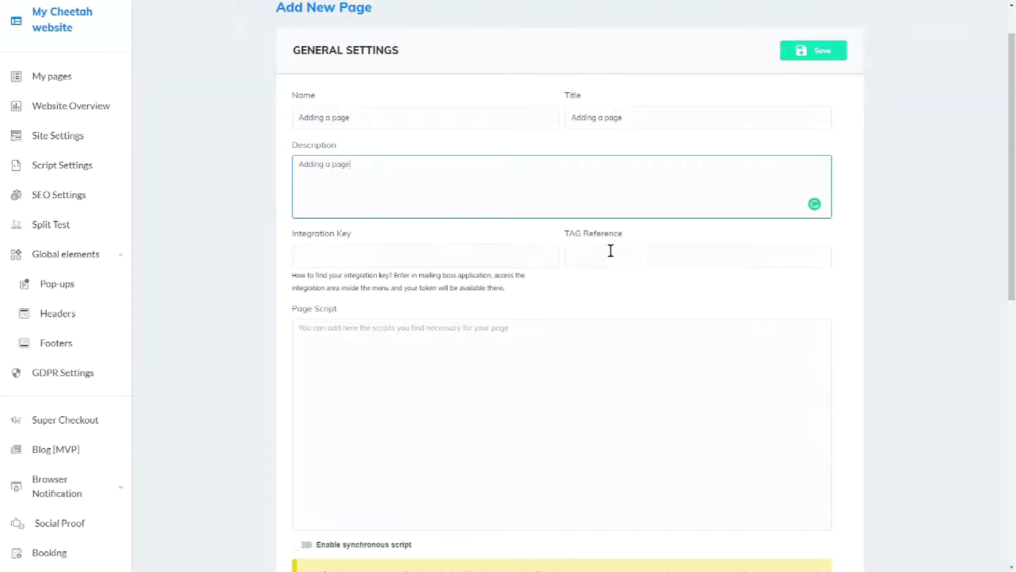
pyautogui.scroll(-1, 626, 248)
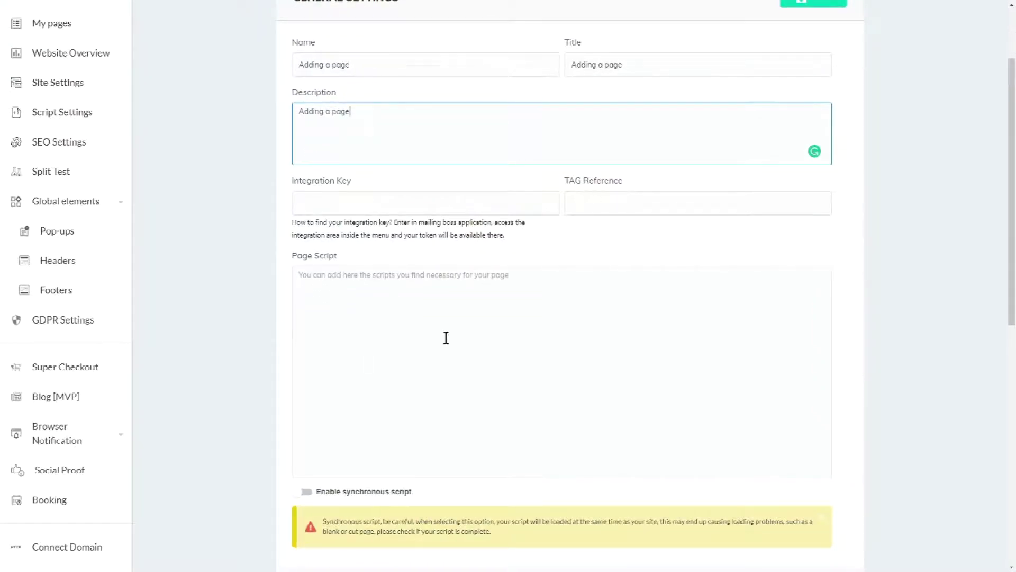
pyautogui.scroll(-2, 445, 337)
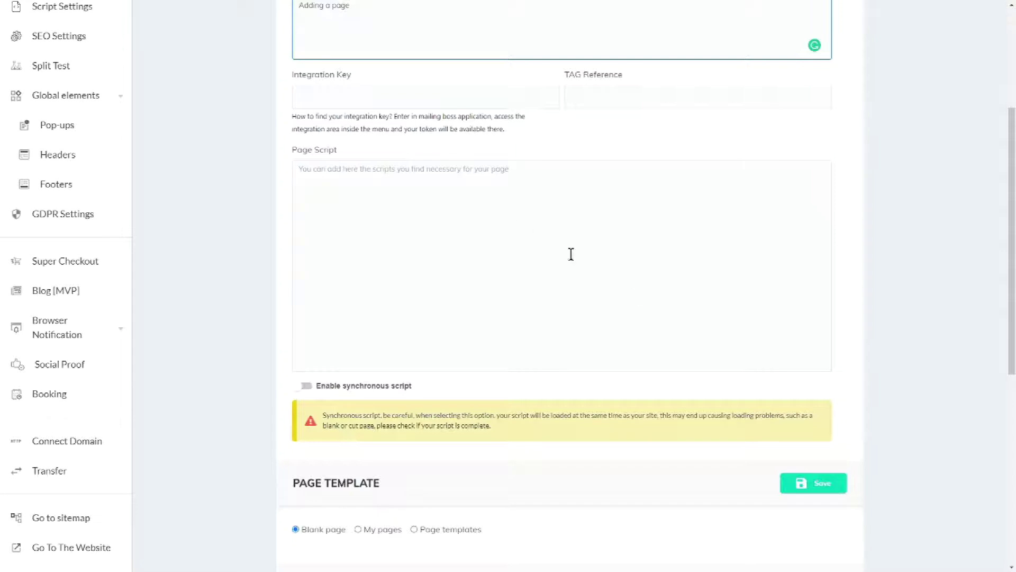
pyautogui.scroll(-1, 612, 326)
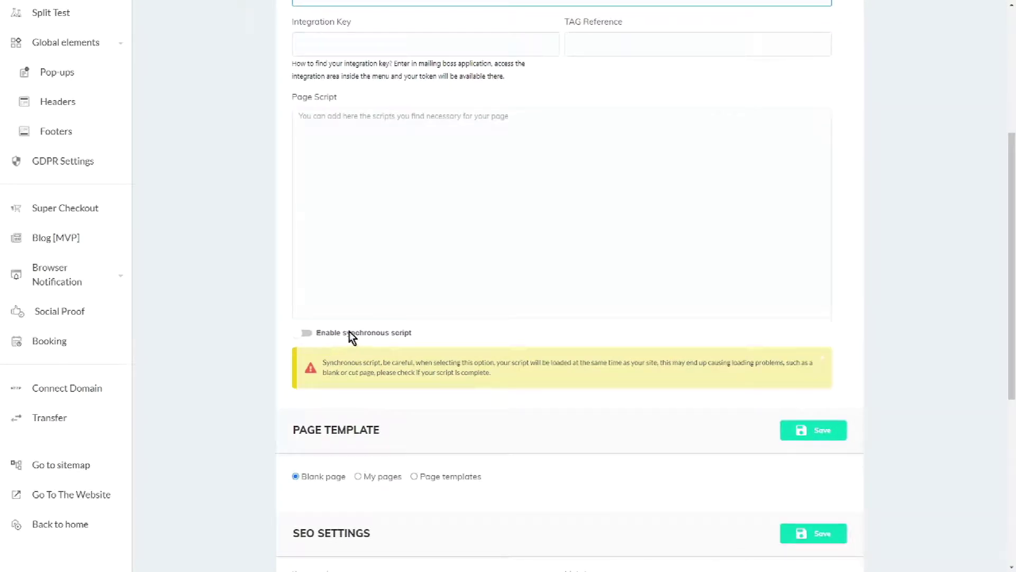
pyautogui.scroll(-5, 628, 392)
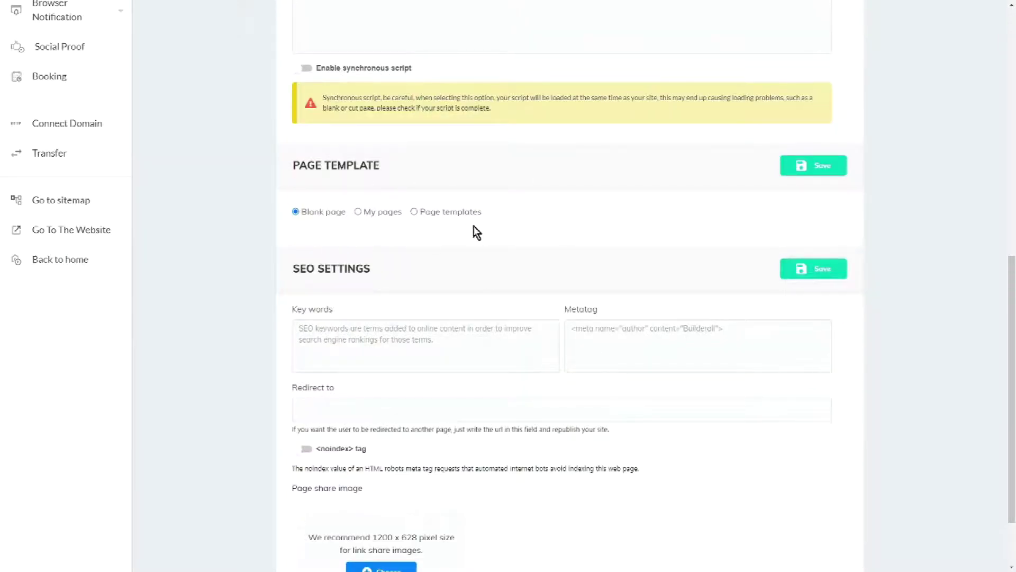
pyautogui.scroll(-2, 531, 249)
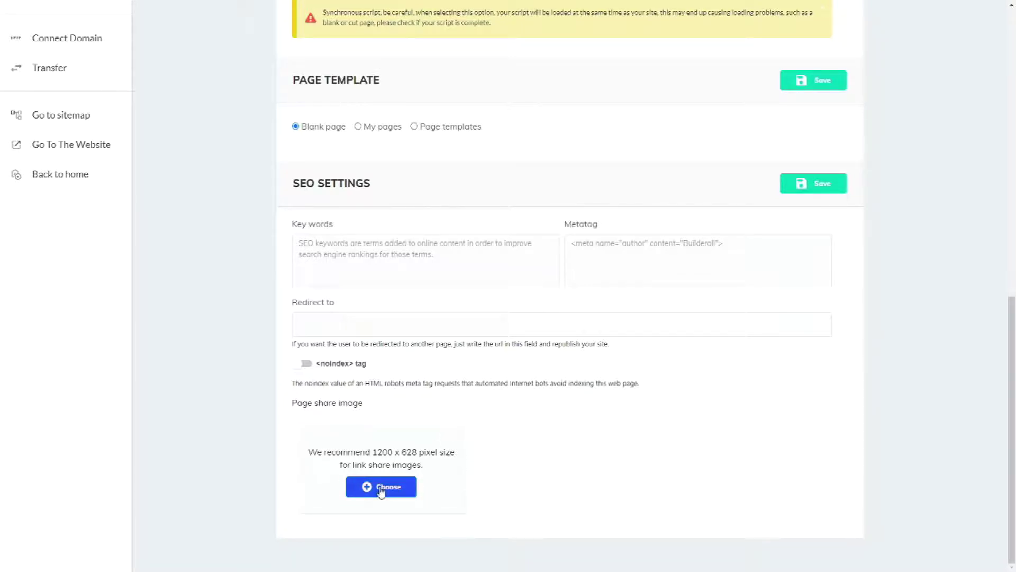
pyautogui.scroll(1, 407, 232)
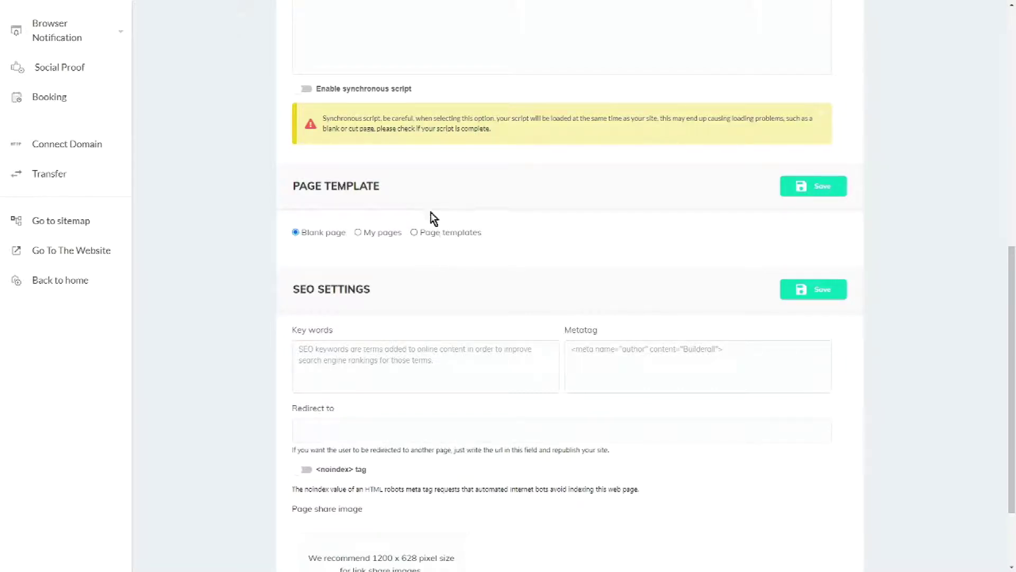
# Base the page template on My pages, with Upsell Funnel 1 as the source site
pyautogui.click(358, 232)
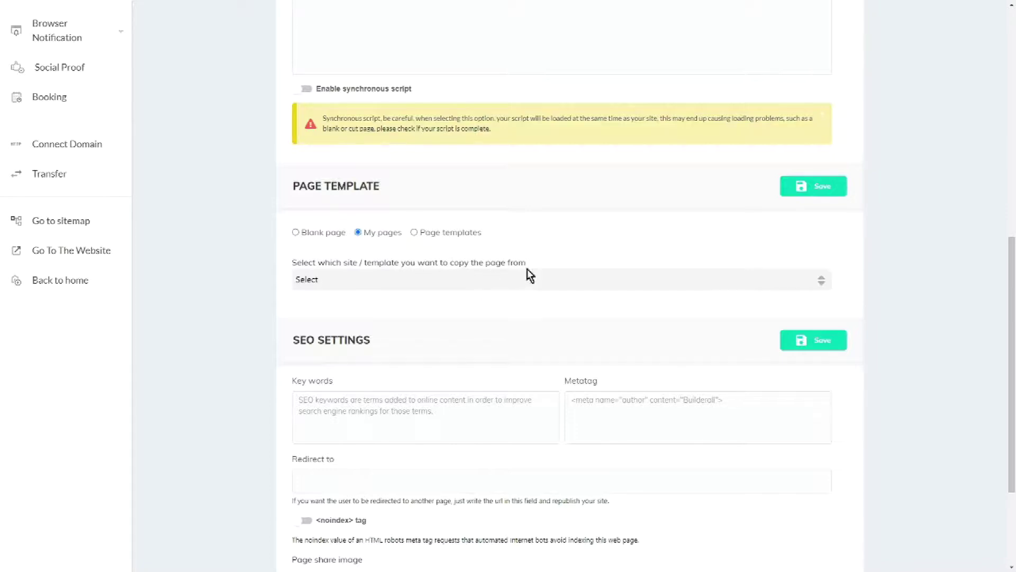
pyautogui.click(334, 283)
pyautogui.scroll(-2, 407, 358)
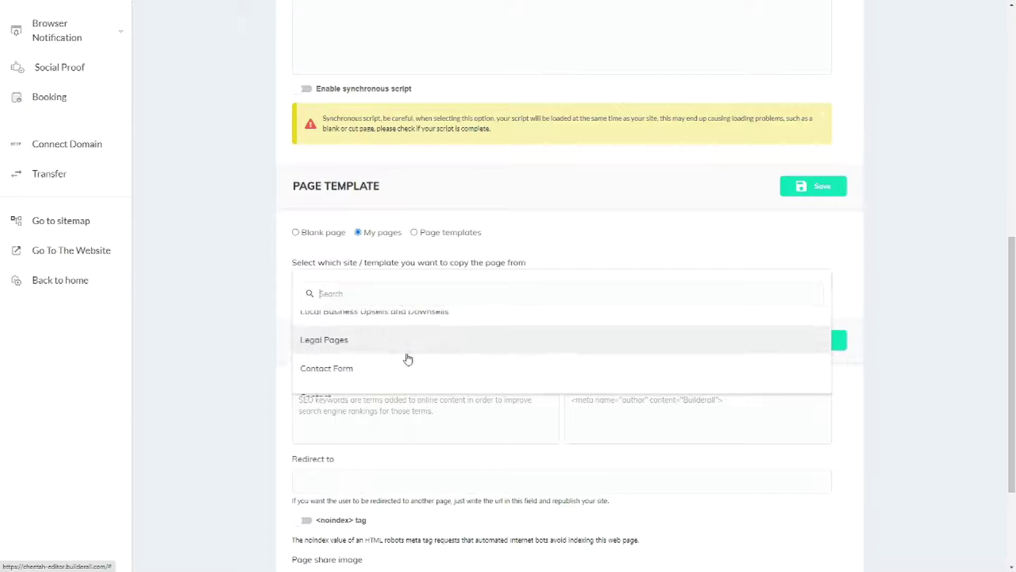
pyautogui.scroll(-2, 407, 359)
pyautogui.scroll(-2, 370, 370)
pyautogui.scroll(-2, 363, 370)
pyautogui.scroll(-2, 336, 374)
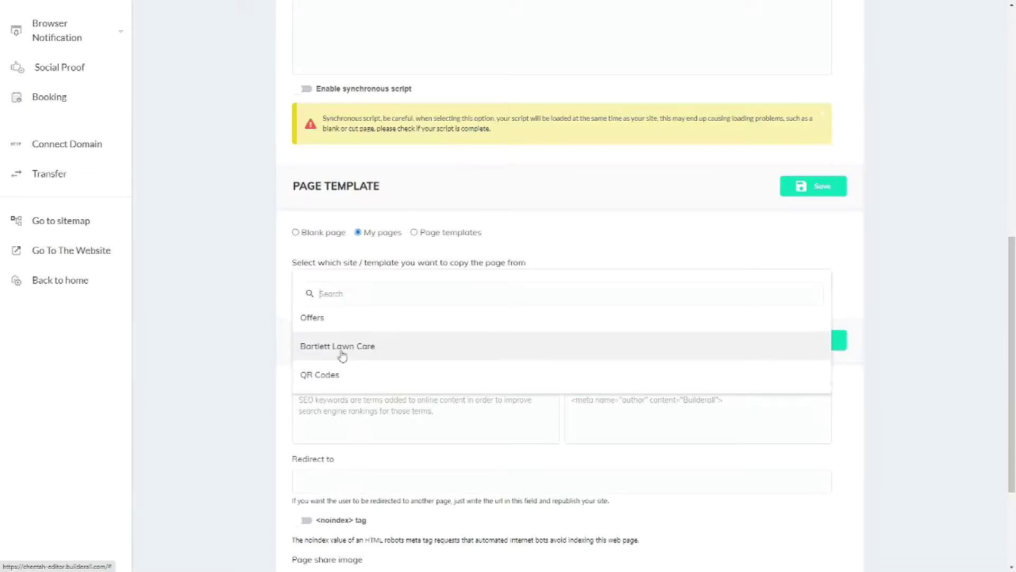
pyautogui.scroll(-2, 358, 377)
pyautogui.scroll(-2, 366, 361)
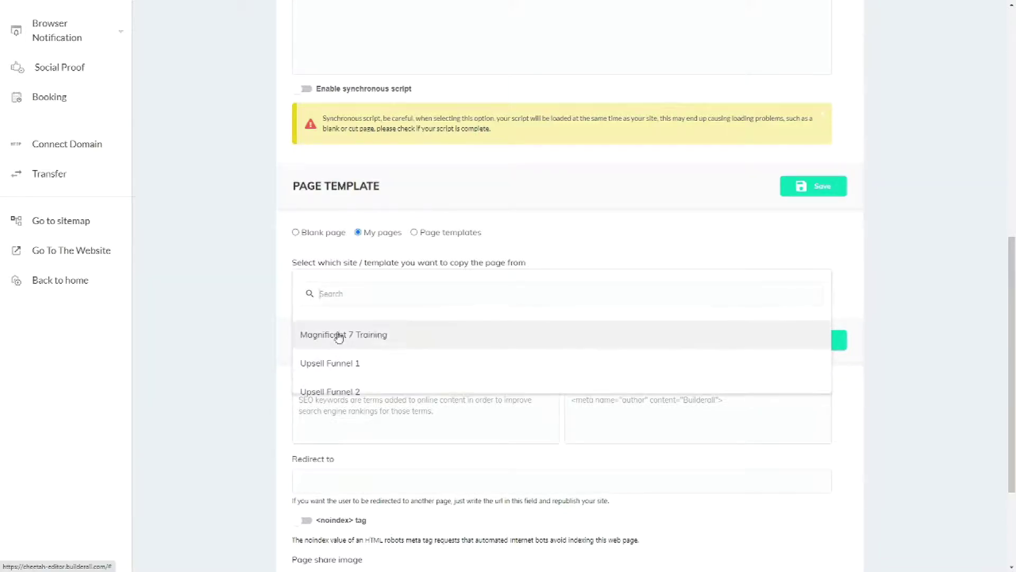
pyautogui.click(317, 363)
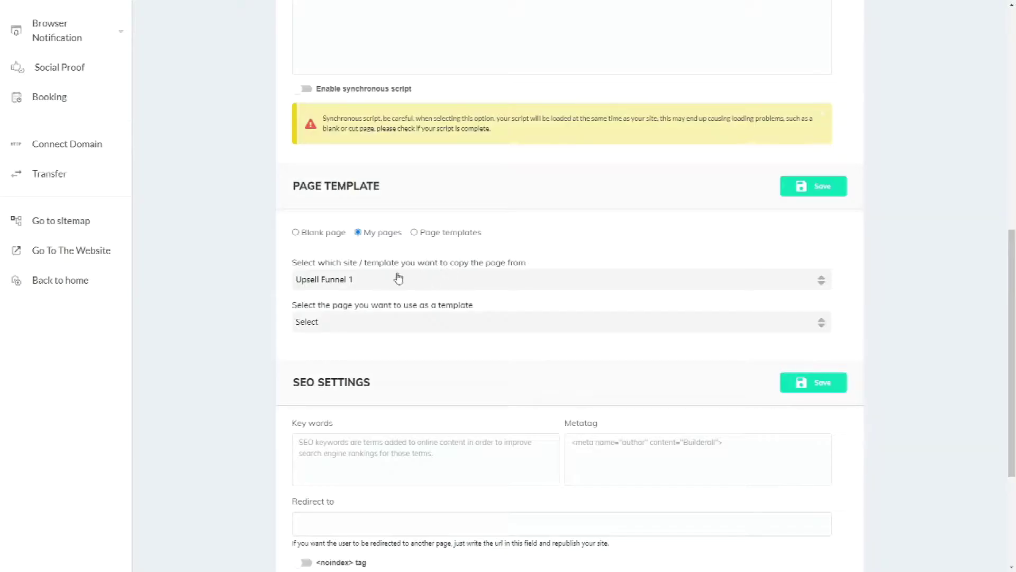
# Open the list of Upsell Funnel 1 pages to use as the template
pyautogui.click(354, 325)
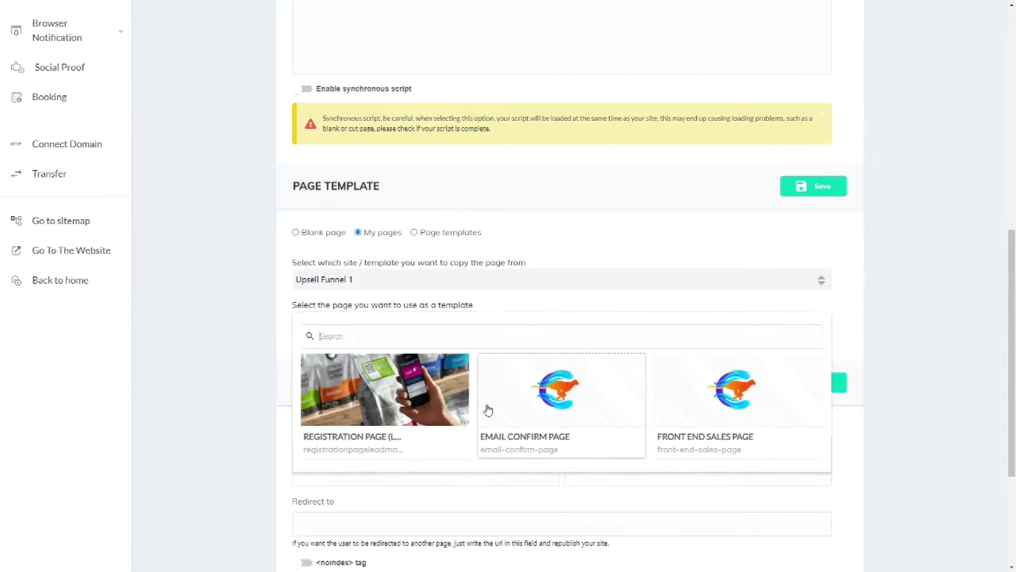
pyautogui.scroll(-3, 695, 404)
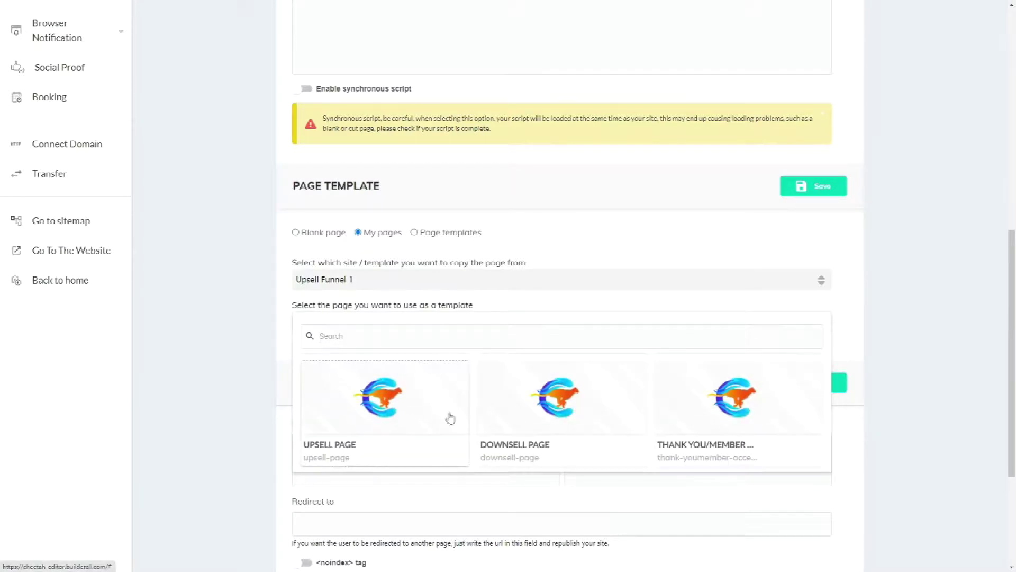
pyautogui.scroll(-3, 377, 421)
pyautogui.scroll(-1, 397, 419)
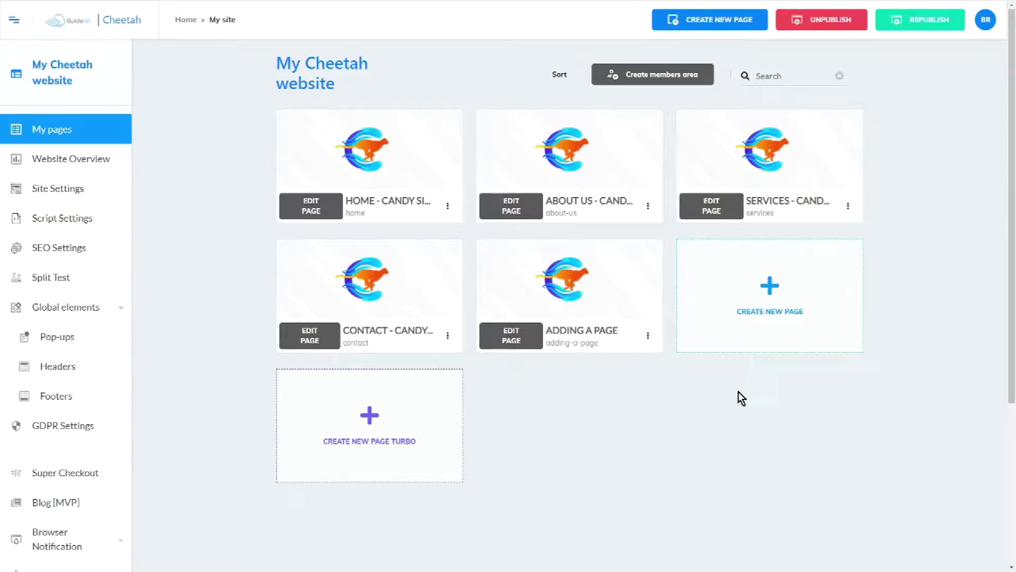
# Start a second page named 'Adding new template', reusing that name for Title and Description
pyautogui.click(772, 290)
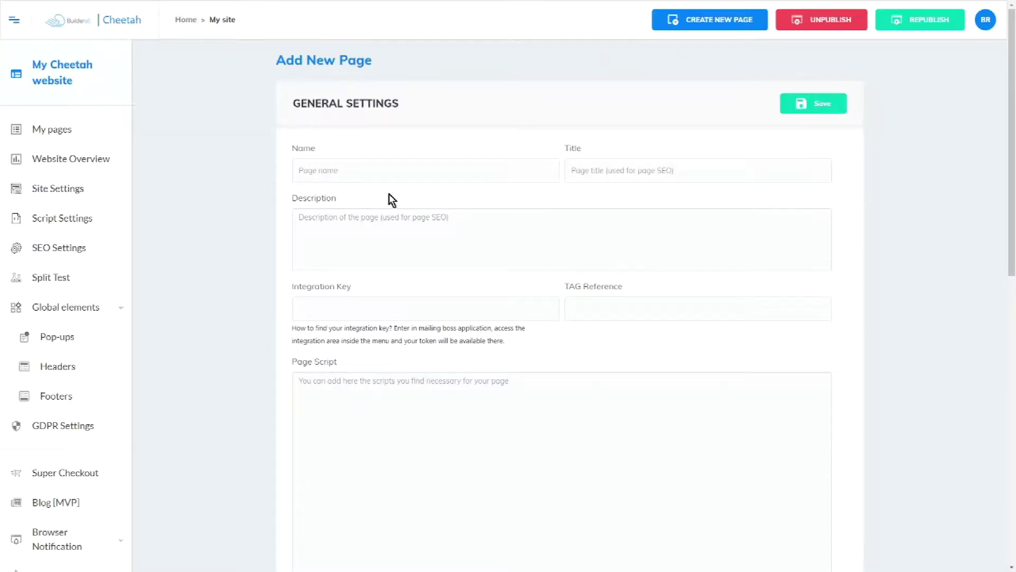
pyautogui.click(368, 171)
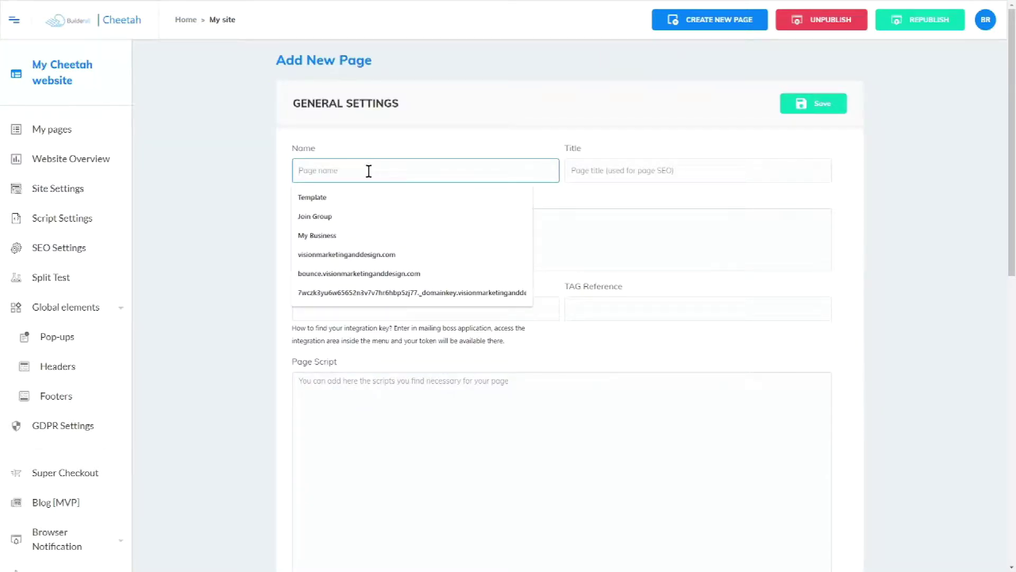
pyautogui.write('Addingo')
pyautogui.press('BackSpace')
pyautogui.press('BackSpace')
pyautogui.press('BackSpace')
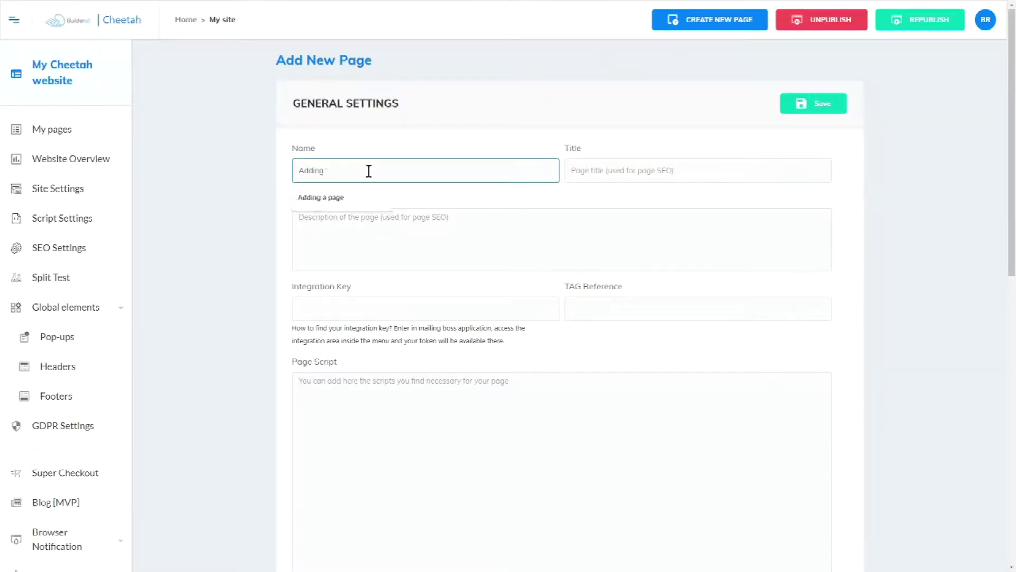
pyautogui.write('new template')
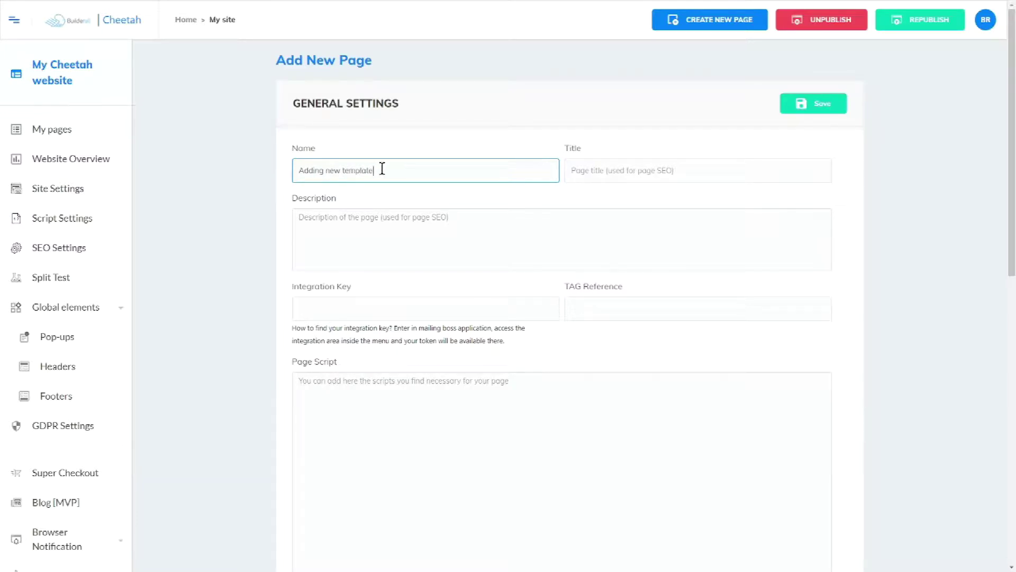
pyautogui.moveTo(380, 169); pyautogui.dragTo(294, 174)
pyautogui.hotkey('ctrl', 'c')
pyautogui.click(605, 171)
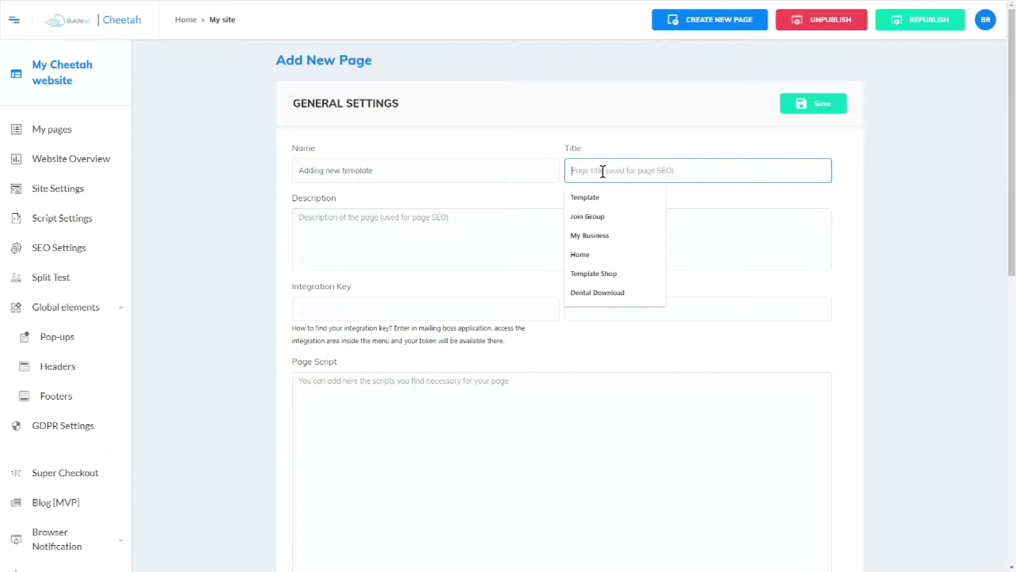
pyautogui.hotkey('ctrl', 'v')
pyautogui.click(363, 221)
pyautogui.hotkey('ctrl', 'v')
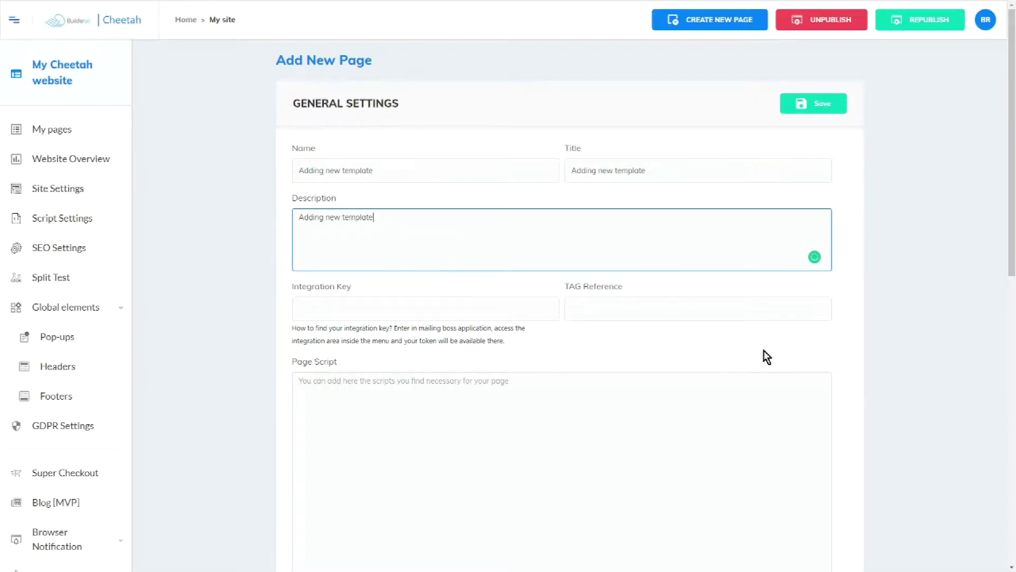
pyautogui.scroll(-2, 882, 345)
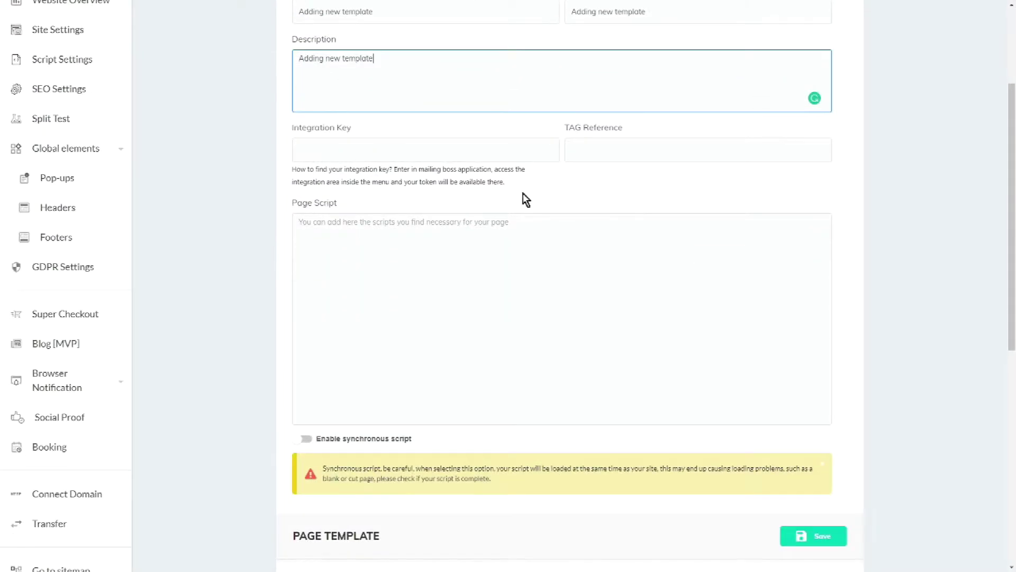
pyautogui.scroll(-1, 794, 310)
pyautogui.scroll(-3, 869, 300)
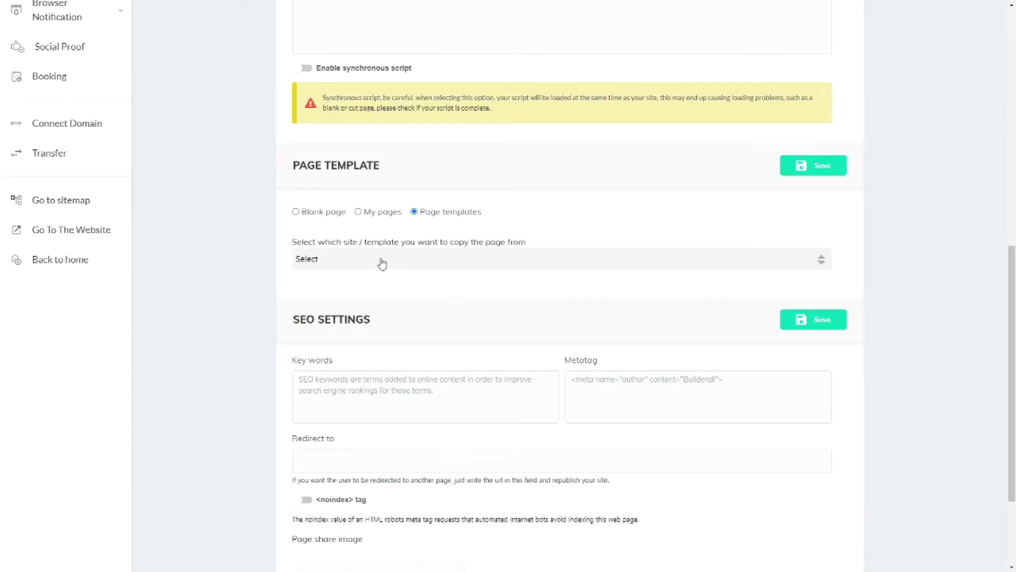
# Open the Page templates site dropdown to browse theme-based template thumbnails
pyautogui.click(376, 260)
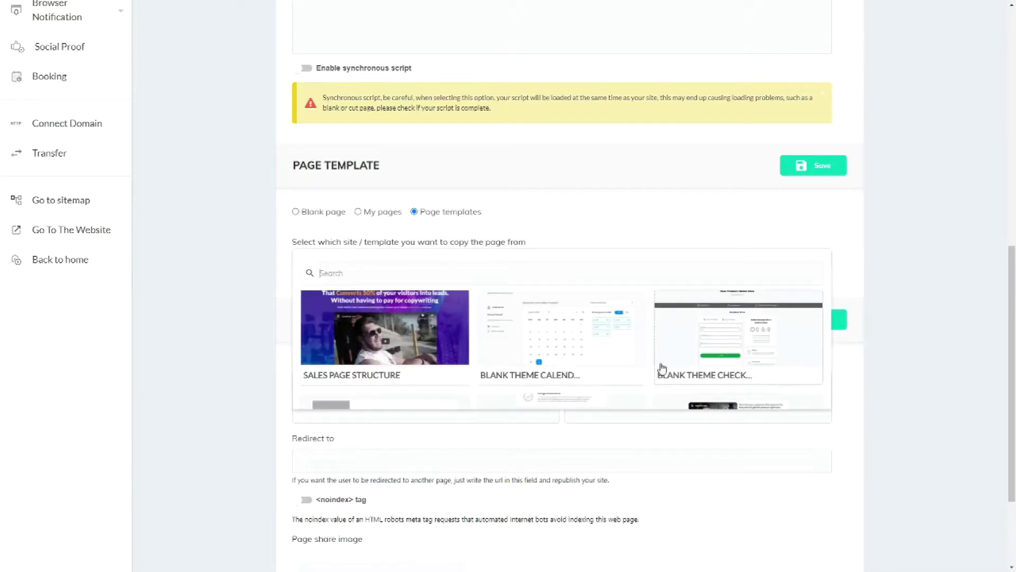
pyautogui.scroll(-3, 660, 370)
pyautogui.scroll(-2, 614, 367)
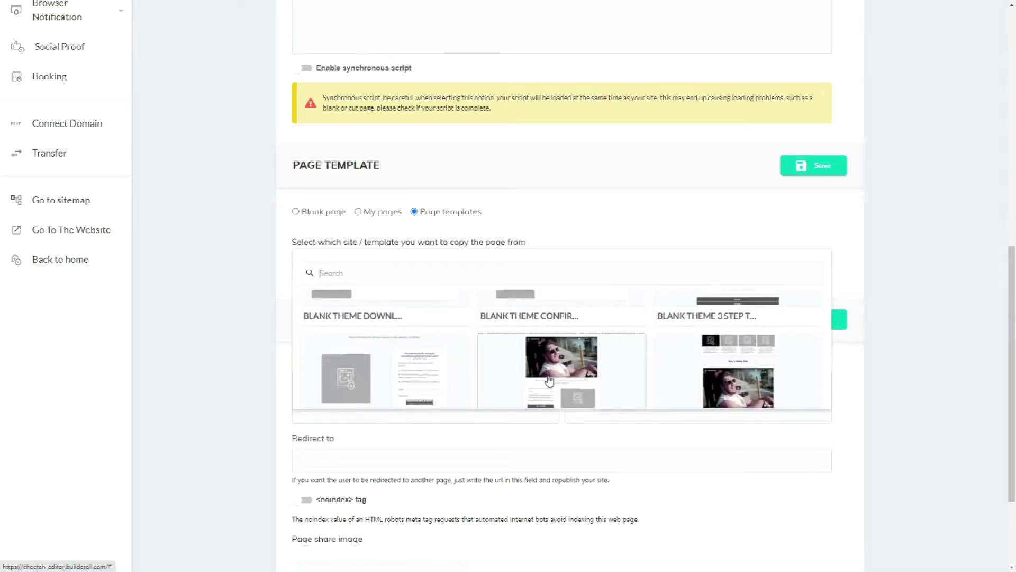
pyautogui.scroll(-2, 588, 365)
pyautogui.scroll(-2, 556, 361)
pyautogui.scroll(-2, 443, 350)
pyautogui.scroll(-2, 444, 351)
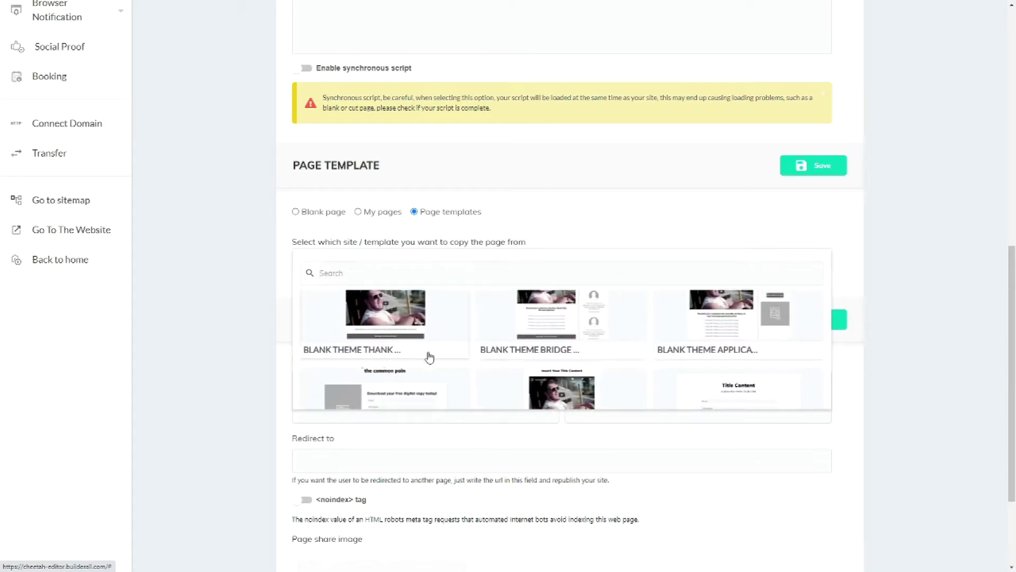
pyautogui.scroll(-2, 426, 357)
pyautogui.scroll(-2, 551, 340)
pyautogui.scroll(-2, 416, 341)
pyautogui.scroll(-2, 635, 363)
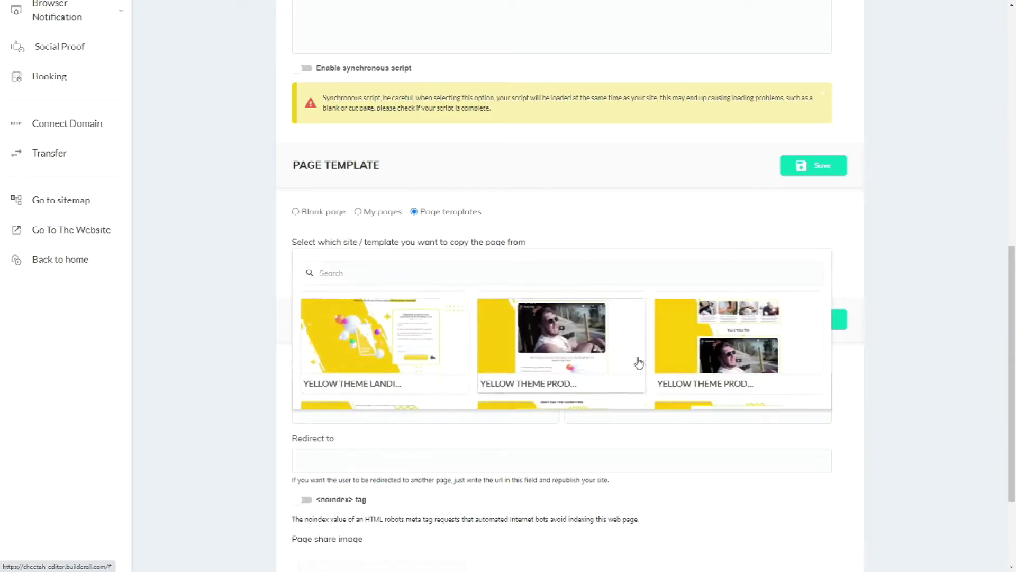
pyautogui.scroll(-2, 476, 341)
pyautogui.scroll(-1, 477, 337)
pyautogui.scroll(-2, 504, 353)
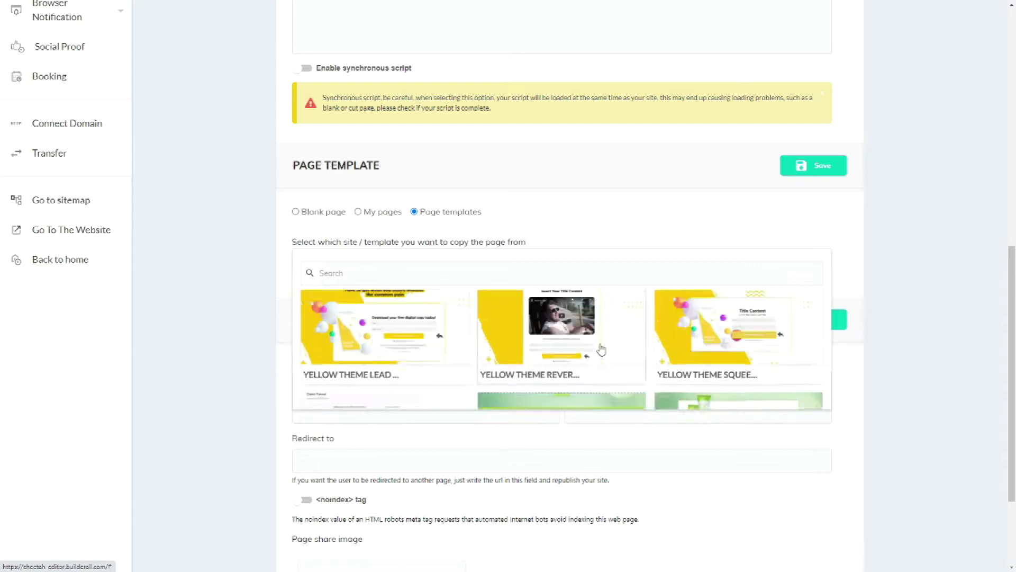
pyautogui.scroll(-2, 503, 353)
pyautogui.scroll(-2, 503, 353)
pyautogui.scroll(-1, 491, 339)
pyautogui.scroll(-1, 490, 338)
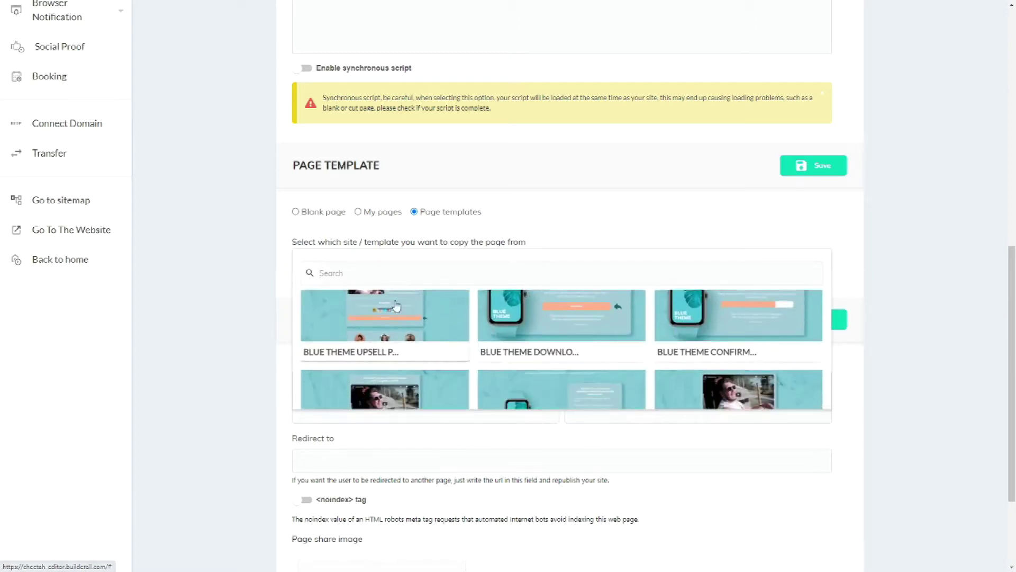
pyautogui.scroll(-2, 500, 346)
pyautogui.scroll(-2, 517, 352)
pyautogui.scroll(-2, 598, 345)
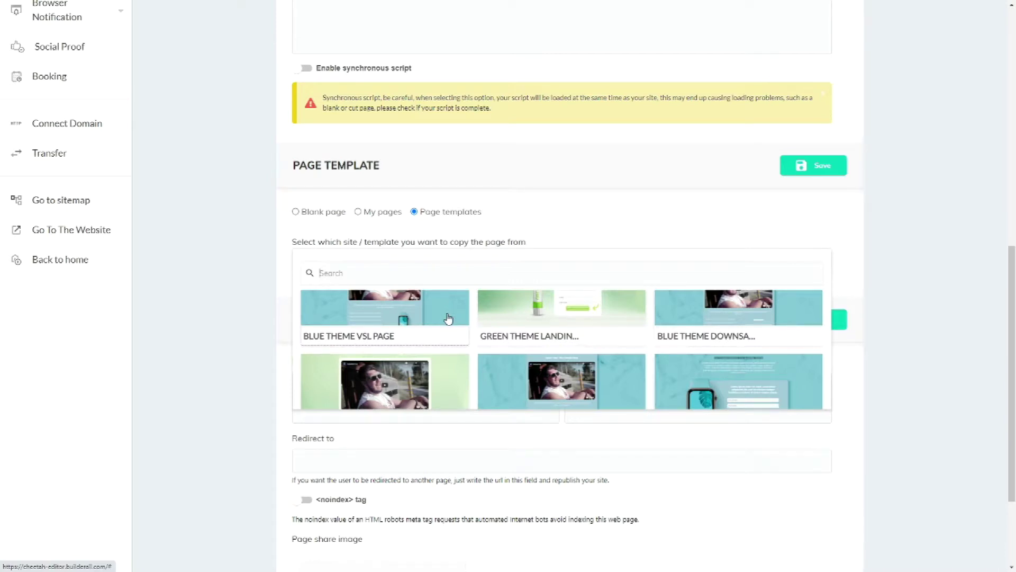
pyautogui.write('sit')
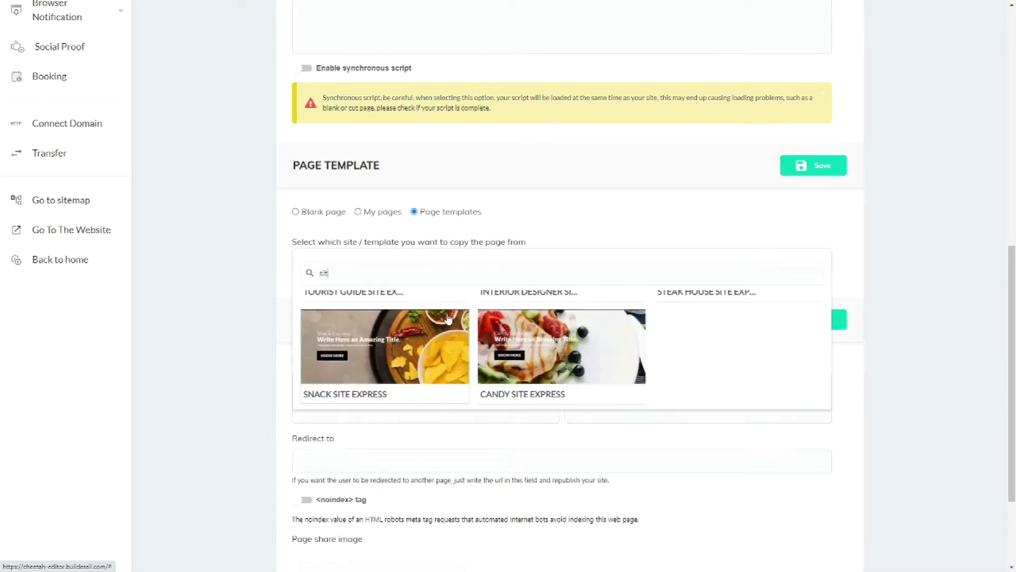
pyautogui.write('e express')
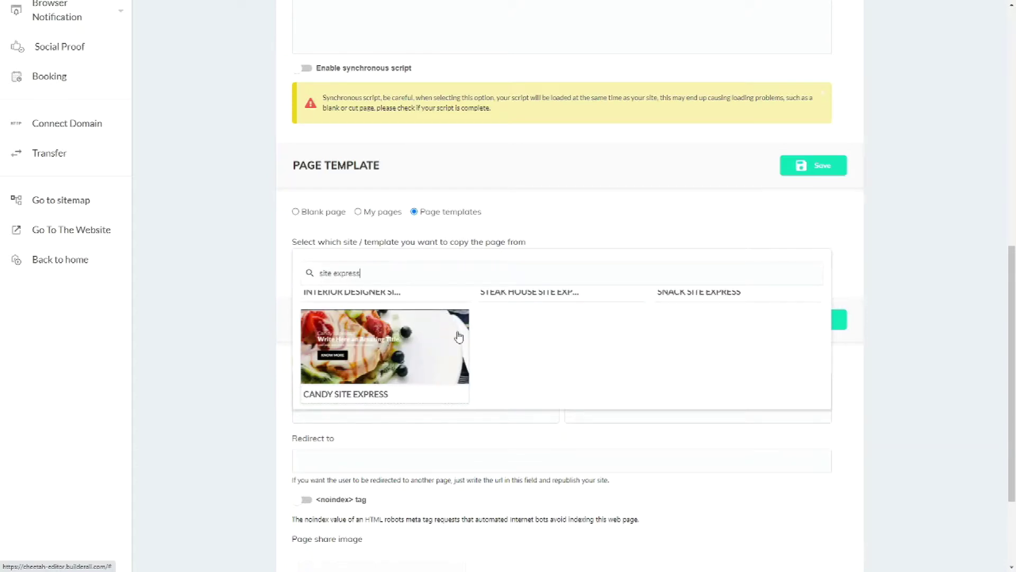
pyautogui.scroll(1, 456, 336)
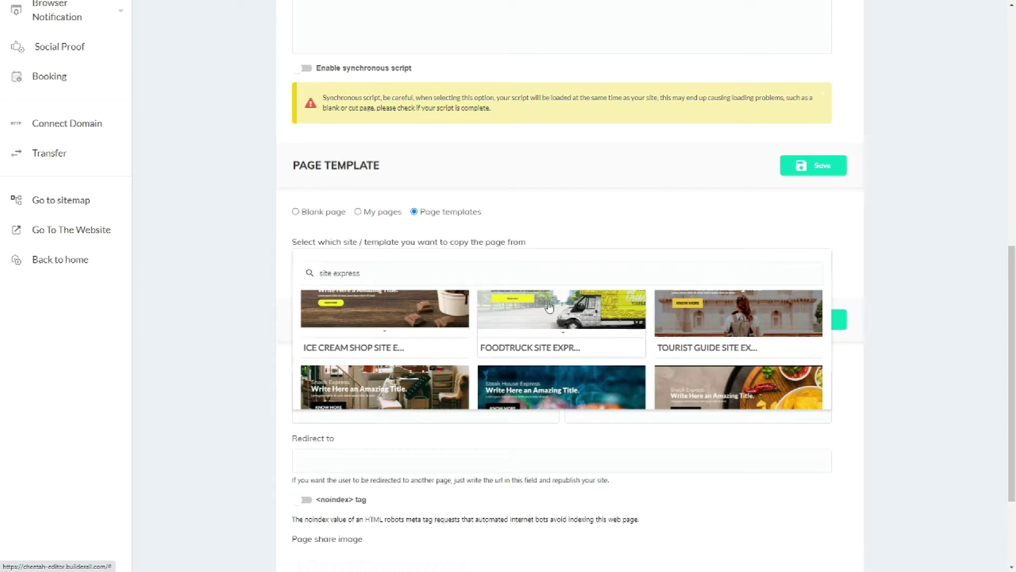
pyautogui.scroll(-3, 367, 349)
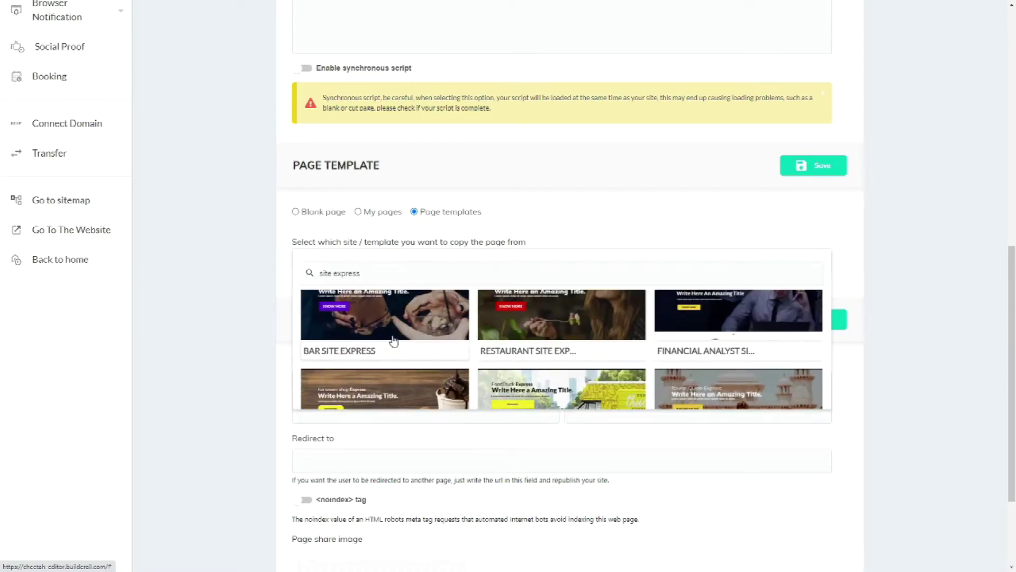
pyautogui.scroll(1, 381, 345)
# Use the Bar Site Express Contact page as the template and save the page
pyautogui.click(379, 355)
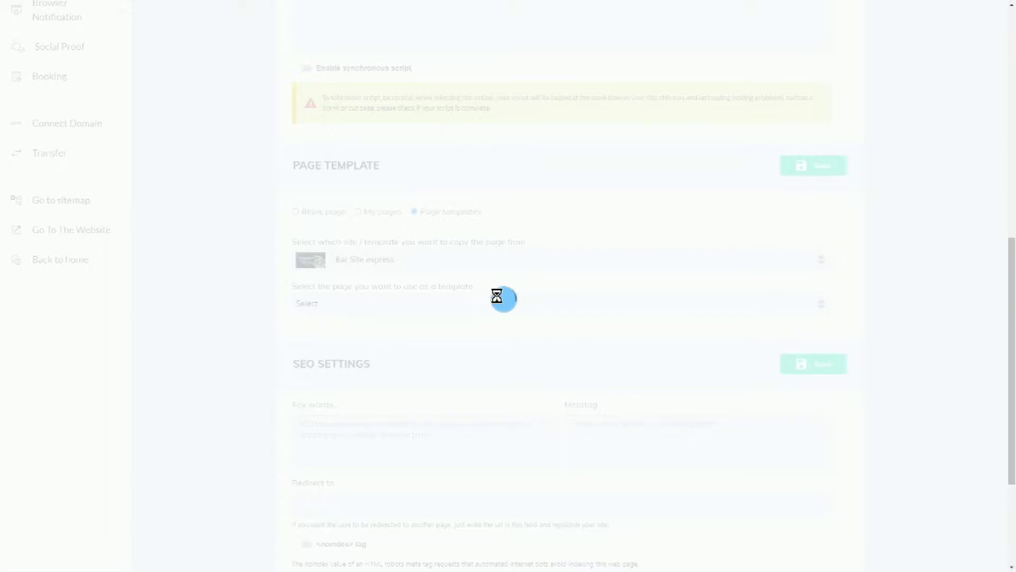
pyautogui.click(417, 307)
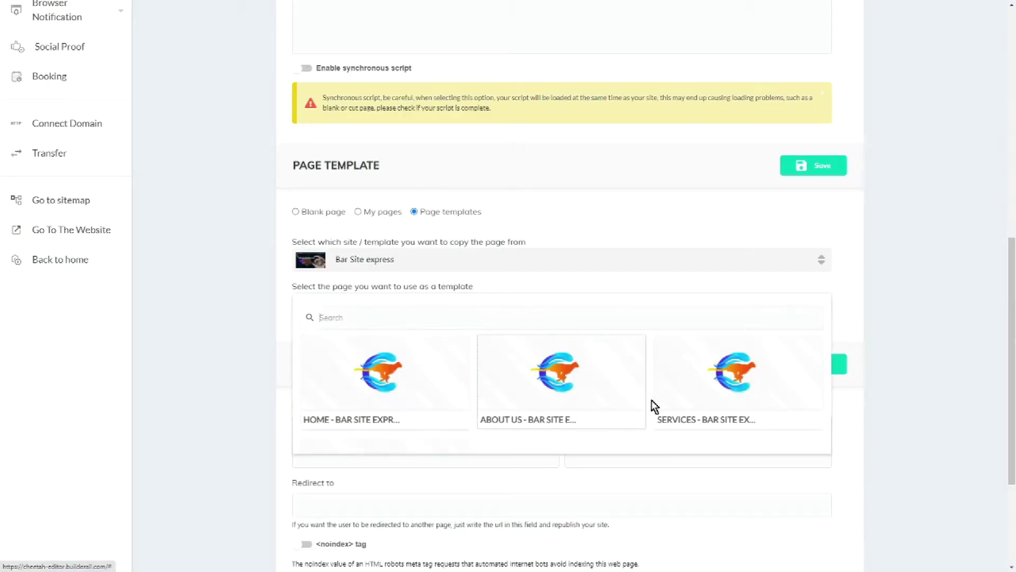
pyautogui.scroll(-2, 612, 411)
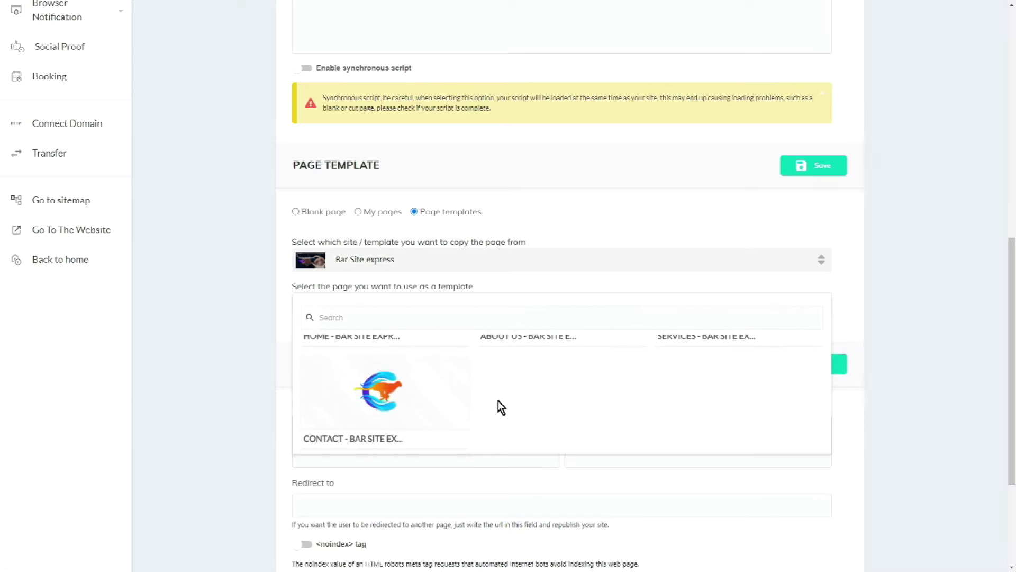
pyautogui.click(389, 389)
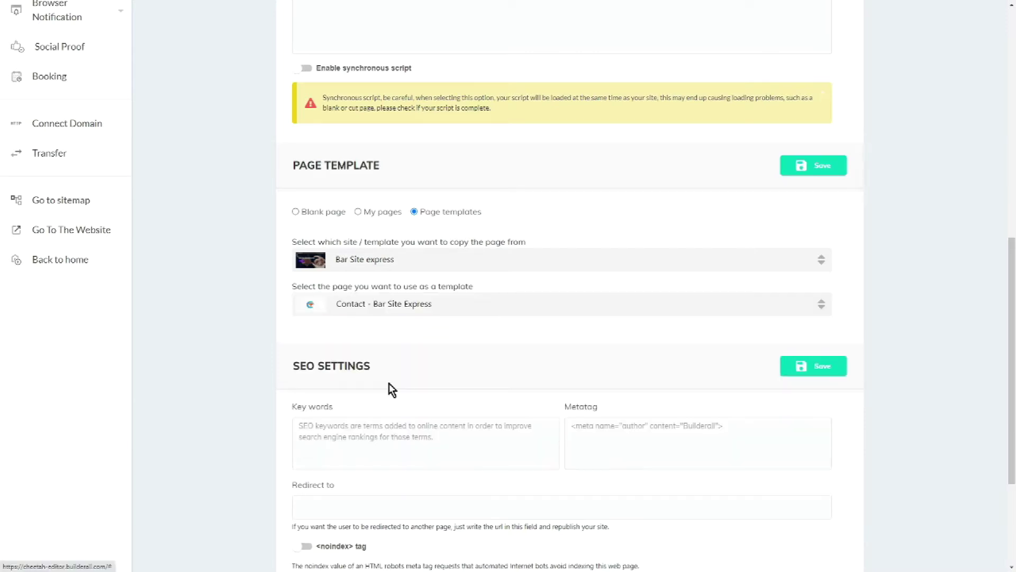
pyautogui.click(812, 367)
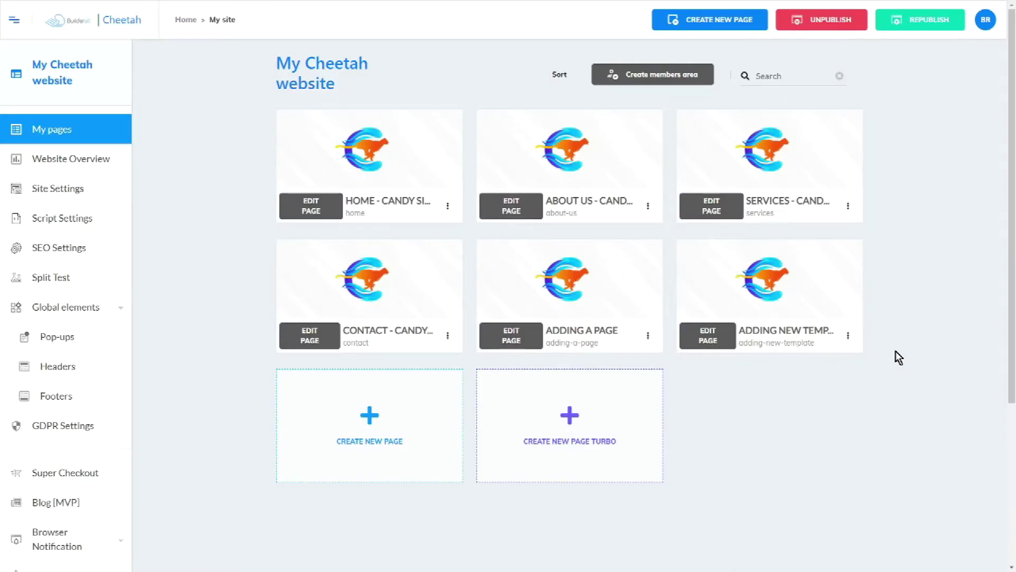